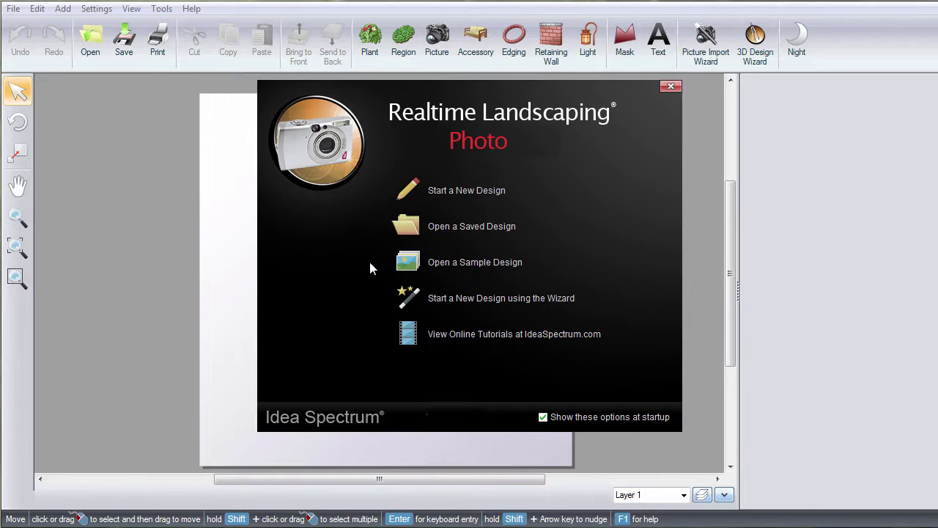
# - Start a wizard design with house.jpg imported as the background picture, named 'house'
pyautogui.click(441, 301)
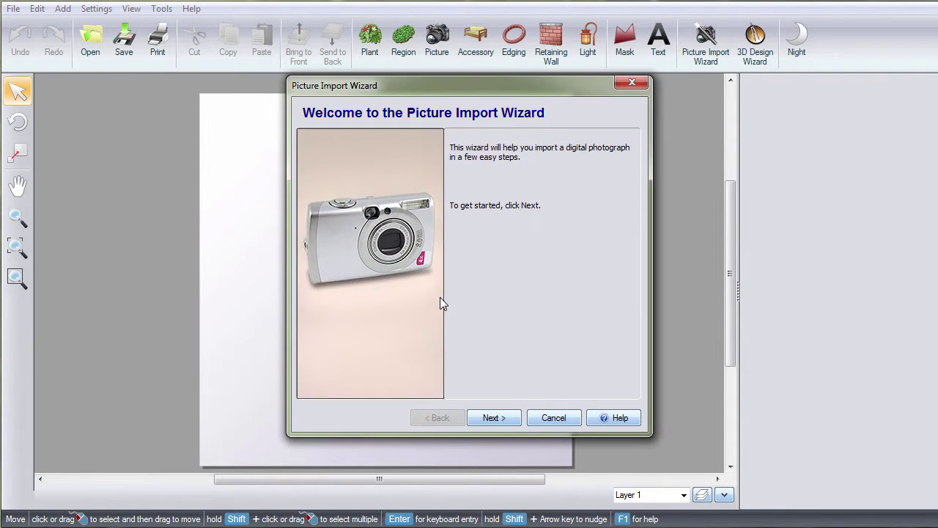
pyautogui.click(485, 418)
pyautogui.click(484, 418)
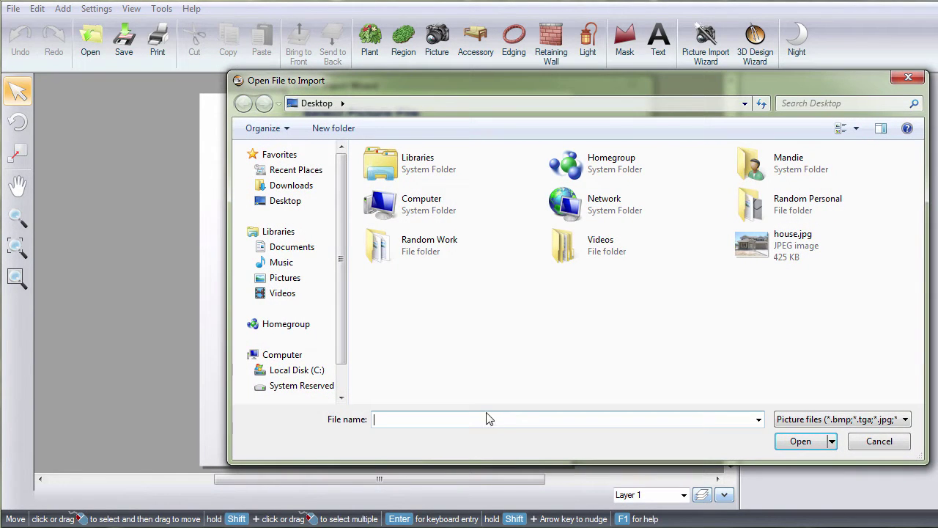
pyautogui.click(747, 258)
pyautogui.click(801, 440)
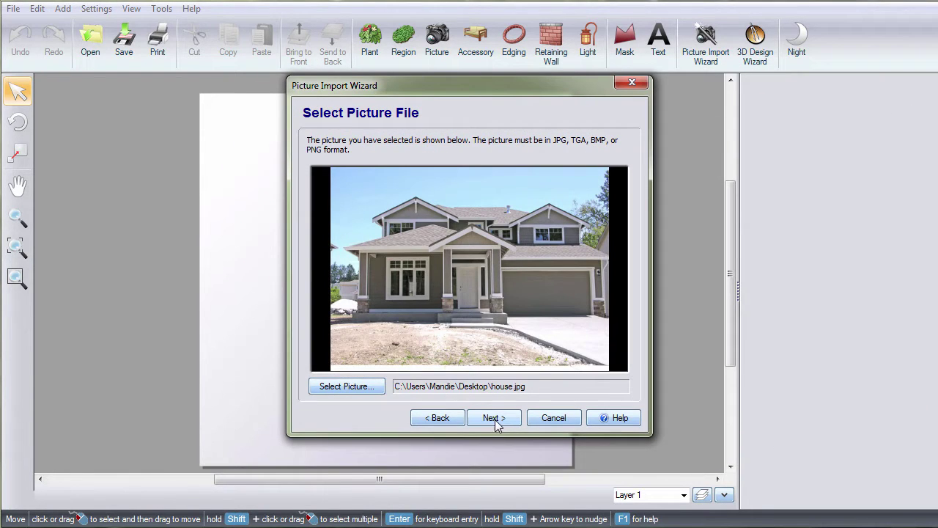
pyautogui.click(495, 419)
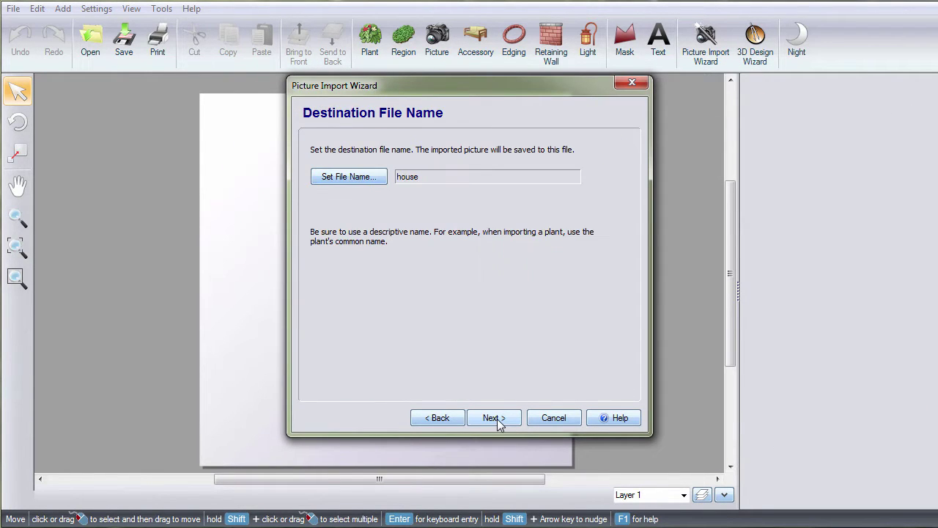
pyautogui.click(495, 419)
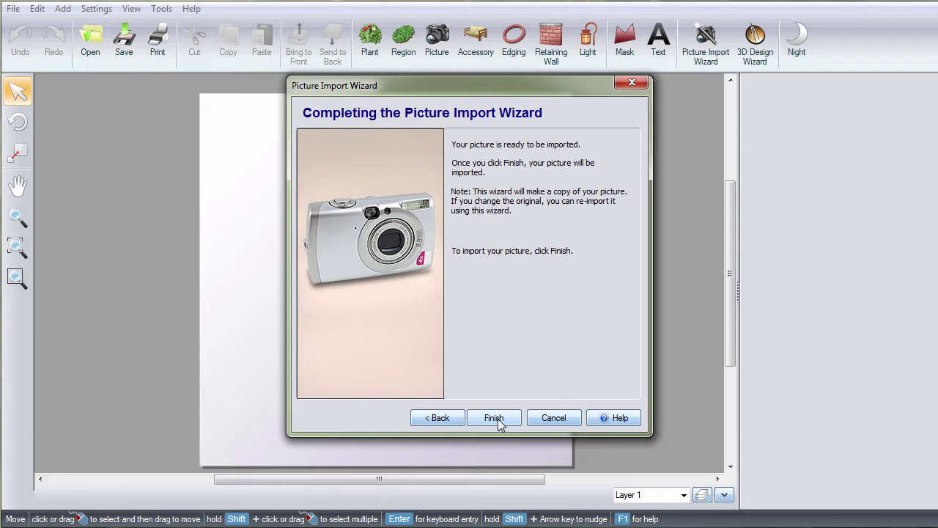
pyautogui.click(499, 423)
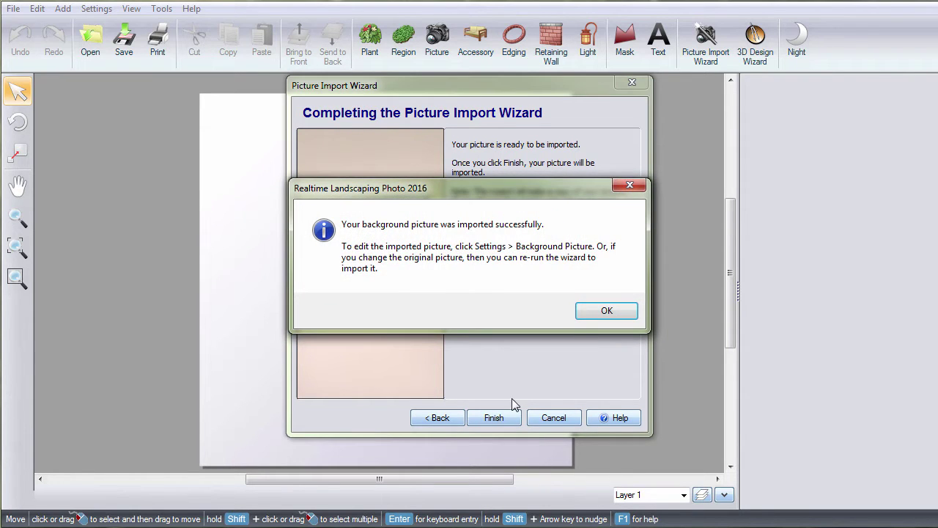
pyautogui.click(590, 313)
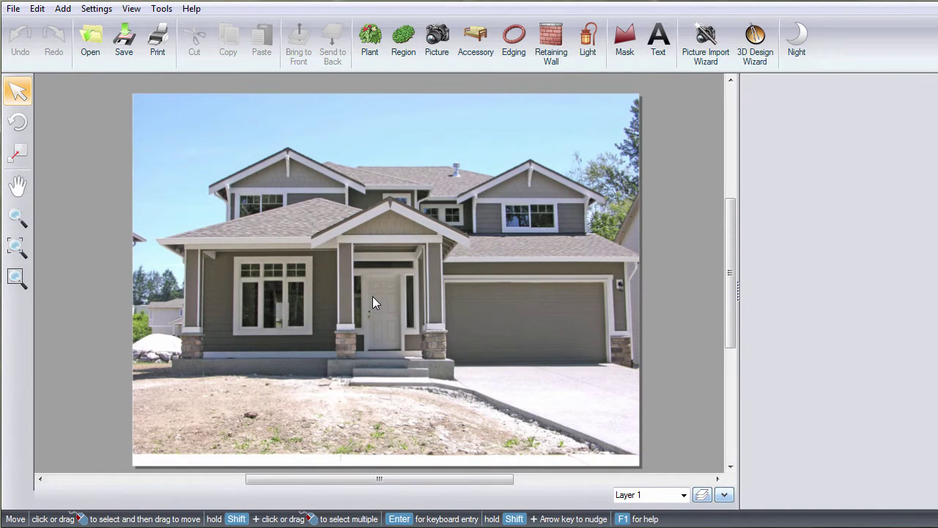
# - Outline the front yard as a ground region, from the porch along the driveway to the photo's bottom
pyautogui.scroll(3, 373, 297)
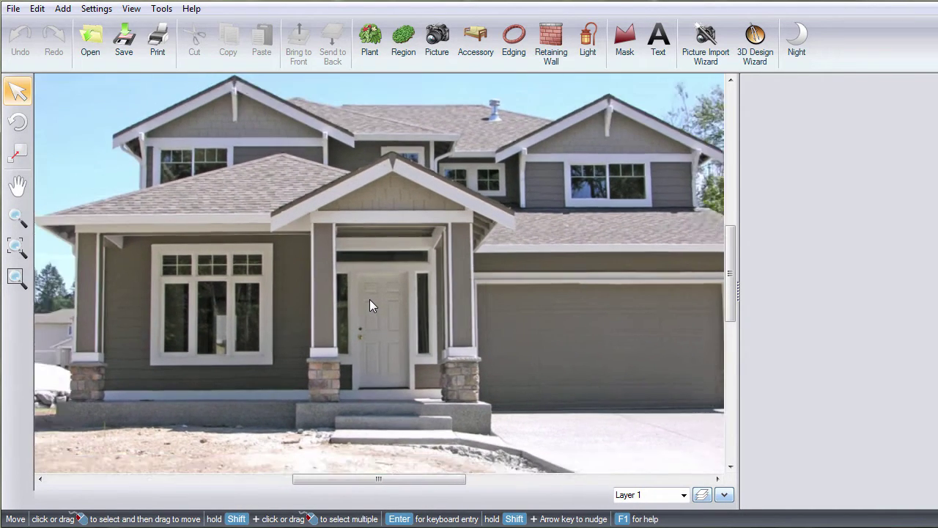
pyautogui.scroll(-3, 369, 299)
pyautogui.moveTo(371, 286)
pyautogui.mouseDown()
pyautogui.moveTo(360, 278)
pyautogui.moveTo(354, 314)
pyautogui.moveTo(433, 293)
pyautogui.moveTo(384, 253)
pyautogui.moveTo(381, 271)
pyautogui.mouseUp()
pyautogui.scroll(1, 382, 271)
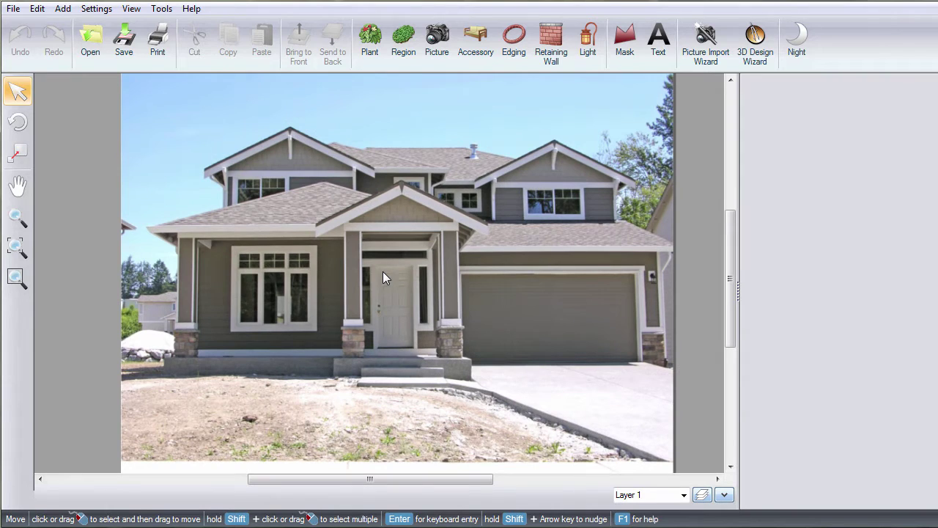
pyautogui.click(403, 41)
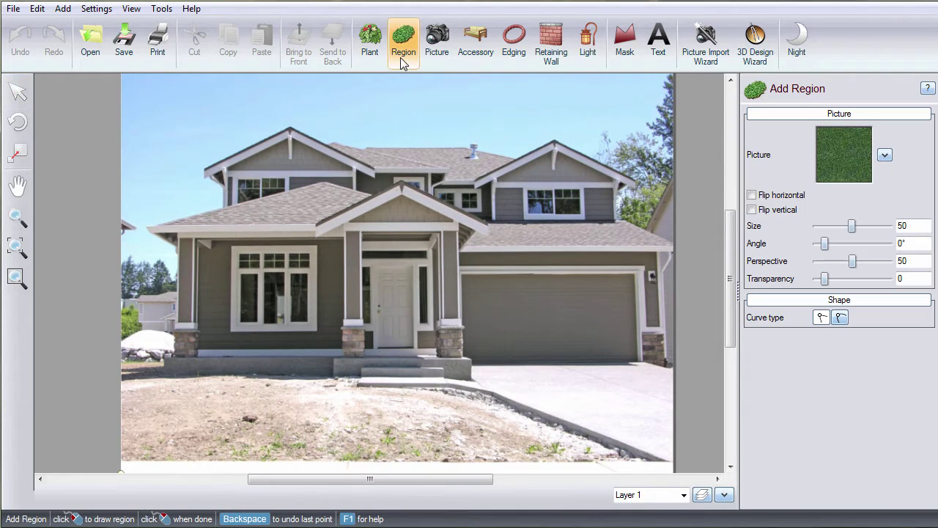
pyautogui.click(120, 361)
pyautogui.click(165, 357)
pyautogui.click(162, 371)
pyautogui.click(359, 373)
pyautogui.click(354, 385)
pyautogui.click(445, 385)
pyautogui.click(492, 394)
pyautogui.click(648, 460)
pyautogui.click(665, 461)
pyautogui.click(119, 461)
pyautogui.click(119, 362)
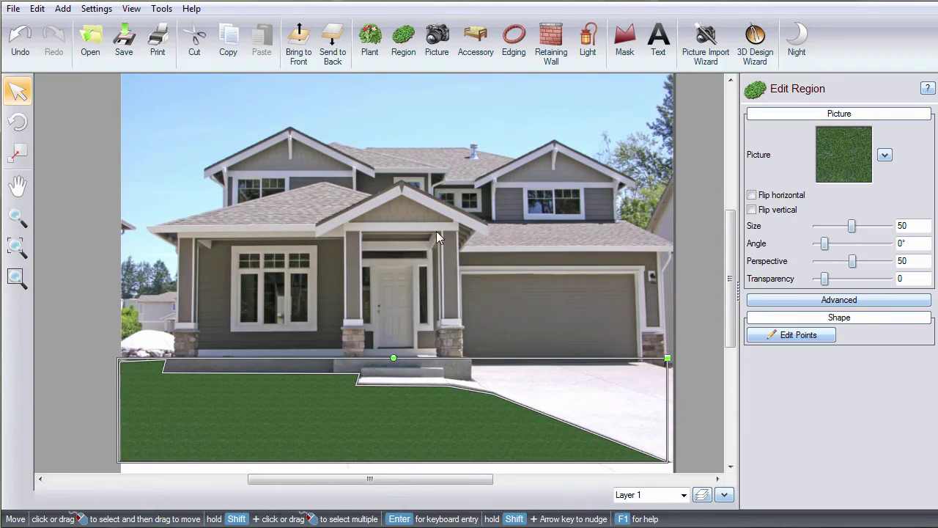
# - Fill the lawn region with Grass37 at texture size 69 and 19° angle
pyautogui.click(835, 155)
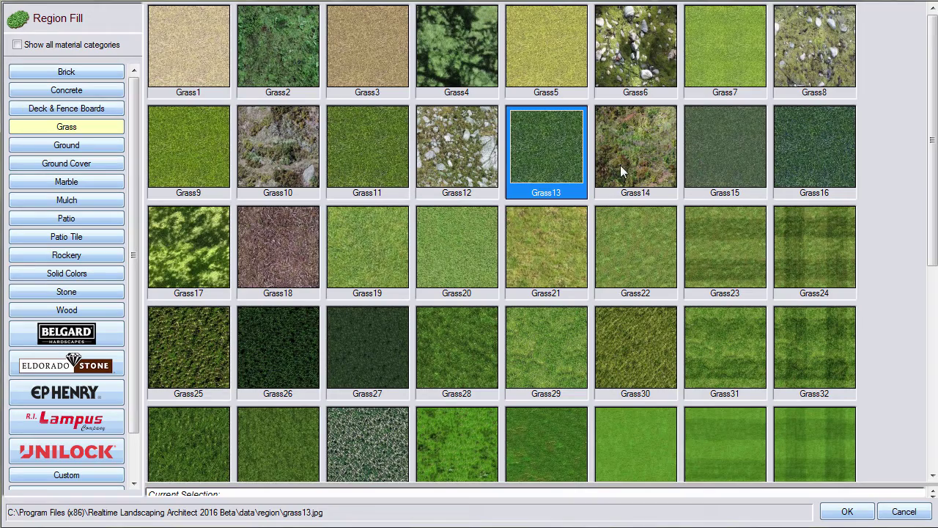
pyautogui.scroll(-3, 537, 178)
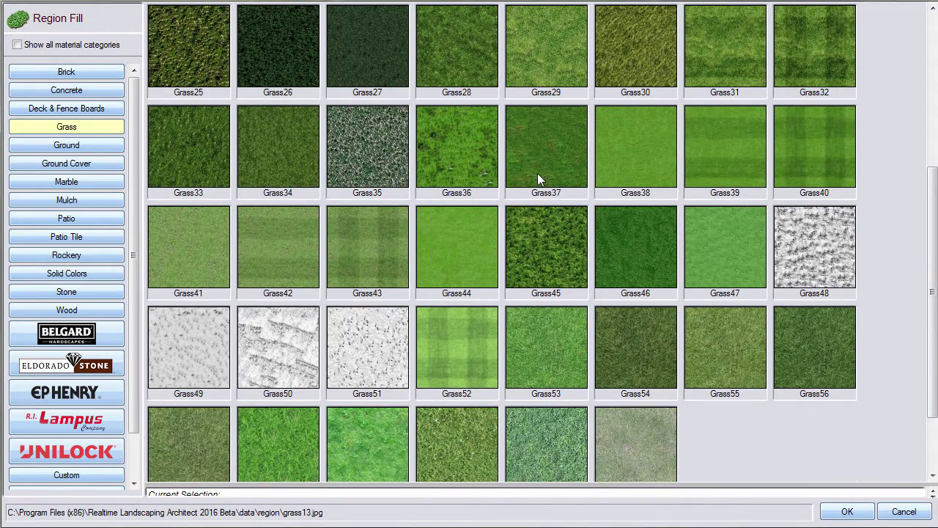
pyautogui.click(537, 178)
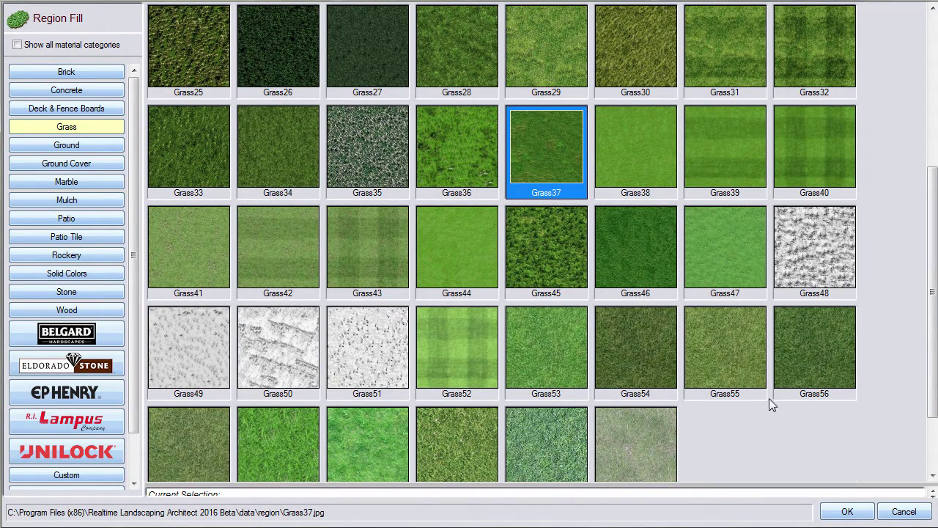
pyautogui.click(847, 512)
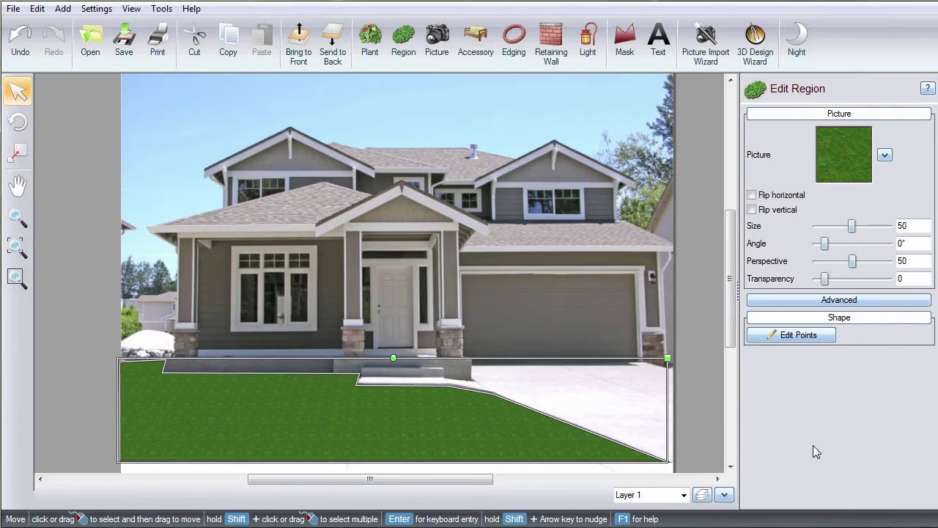
pyautogui.moveTo(851, 226); pyautogui.dragTo(828, 243)
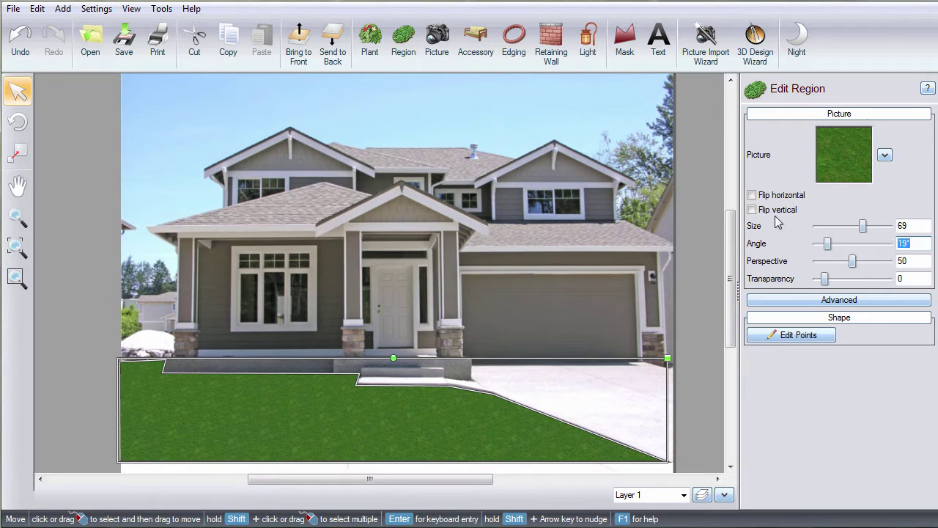
# - Outline a small bed region at the lawn's bottom-right corner beside the driveway
pyautogui.click(400, 58)
pyautogui.click(668, 461)
pyautogui.click(517, 461)
pyautogui.click(524, 431)
pyautogui.click(558, 422)
pyautogui.click(667, 462)
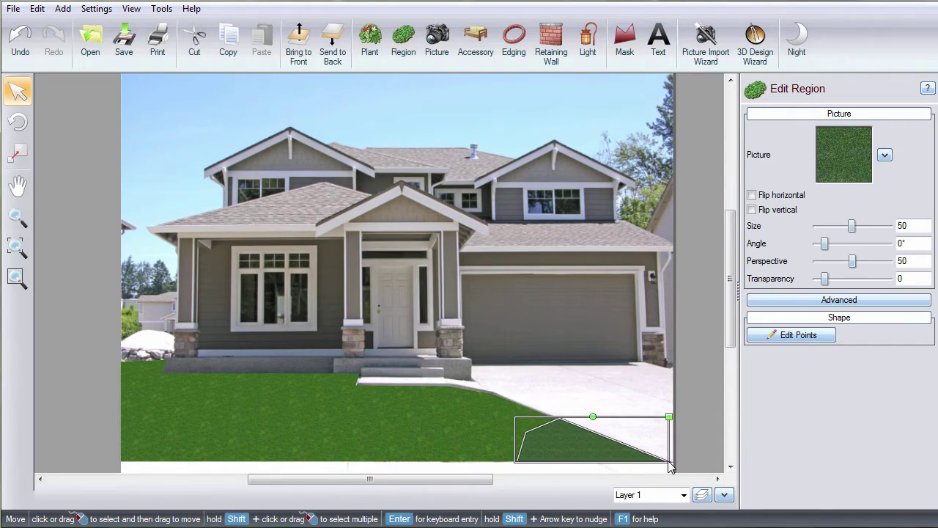
# - Fill the new bed with the brown Ground5 soil texture
pyautogui.click(836, 177)
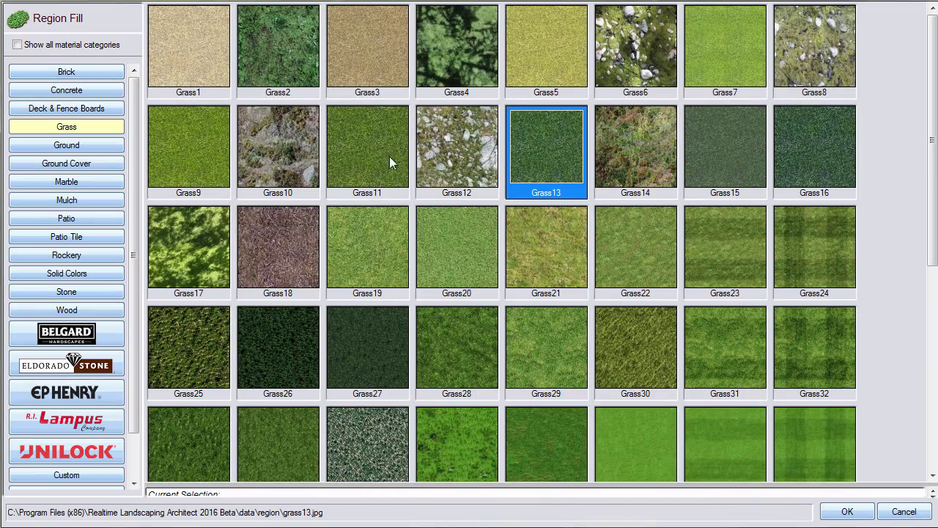
pyautogui.click(96, 146)
pyautogui.click(521, 71)
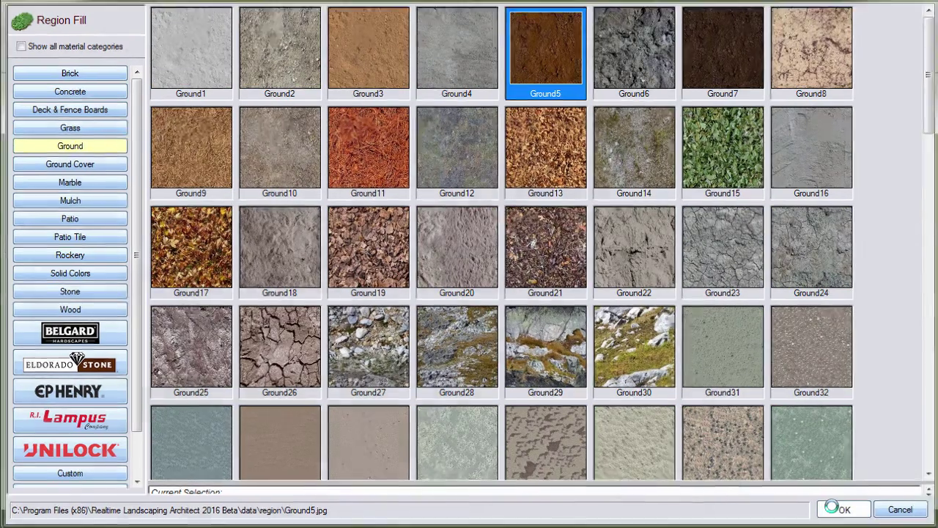
pyautogui.click(821, 509)
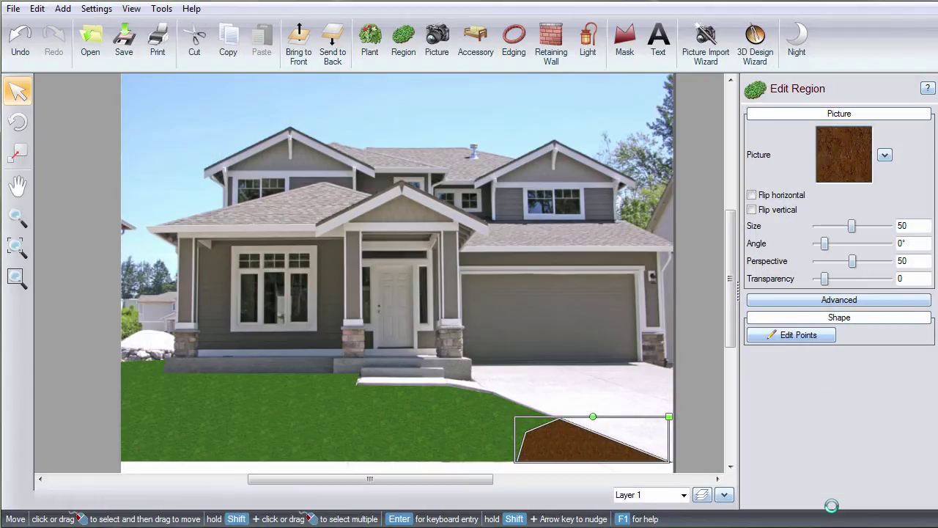
# - Set the soil texture size to 65 and bend the bed's upper-left point into a smooth curve
pyautogui.moveTo(852, 226); pyautogui.dragTo(860, 225)
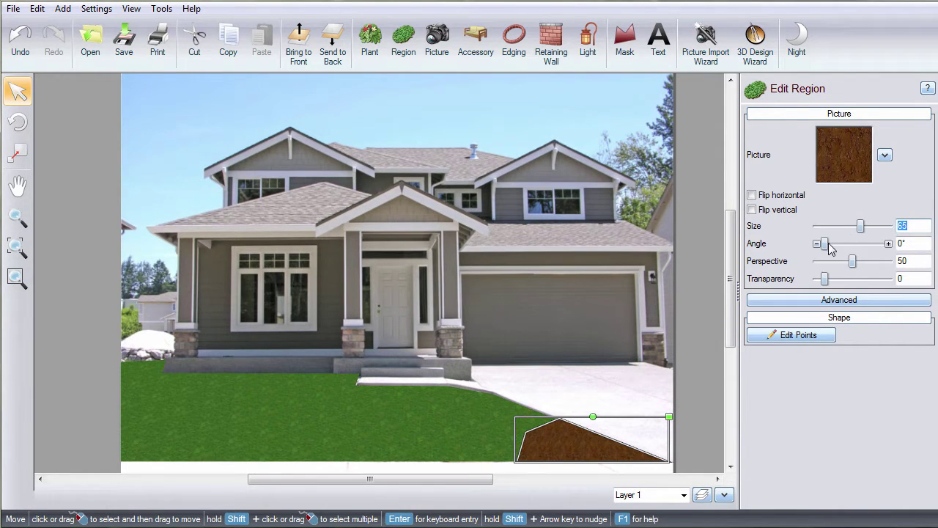
pyautogui.click(802, 339)
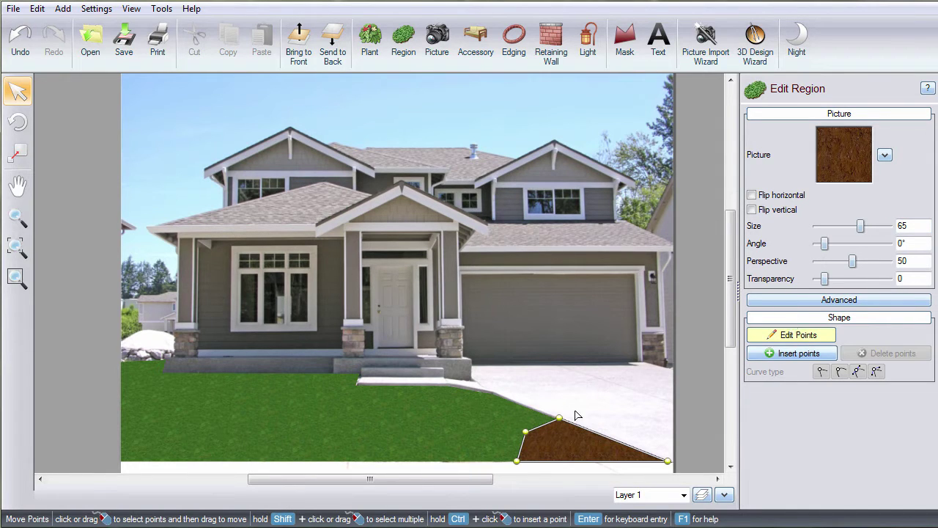
pyautogui.click(528, 433)
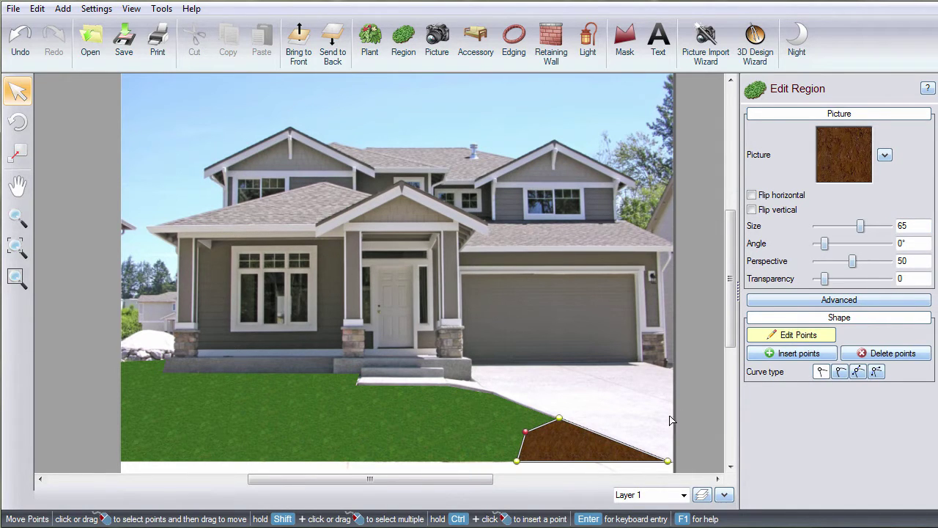
pyautogui.click(858, 371)
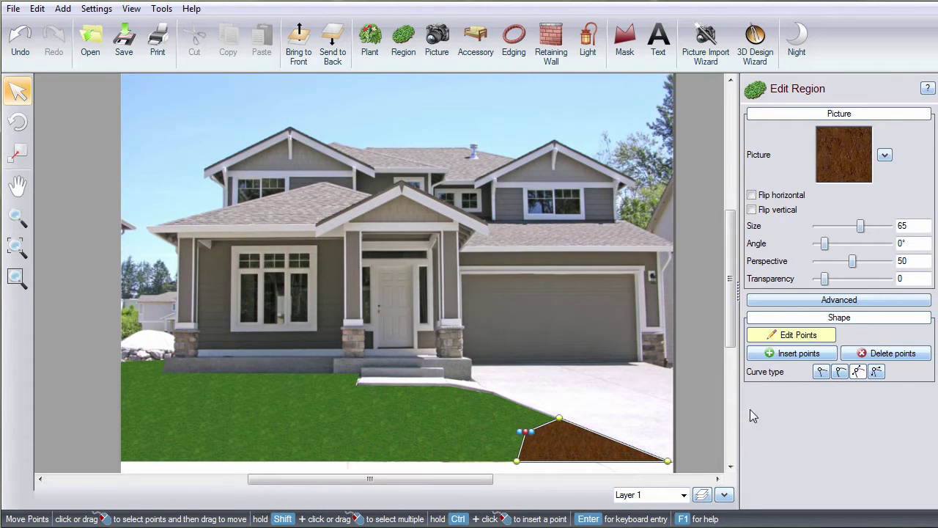
pyautogui.moveTo(532, 432); pyautogui.dragTo(539, 417)
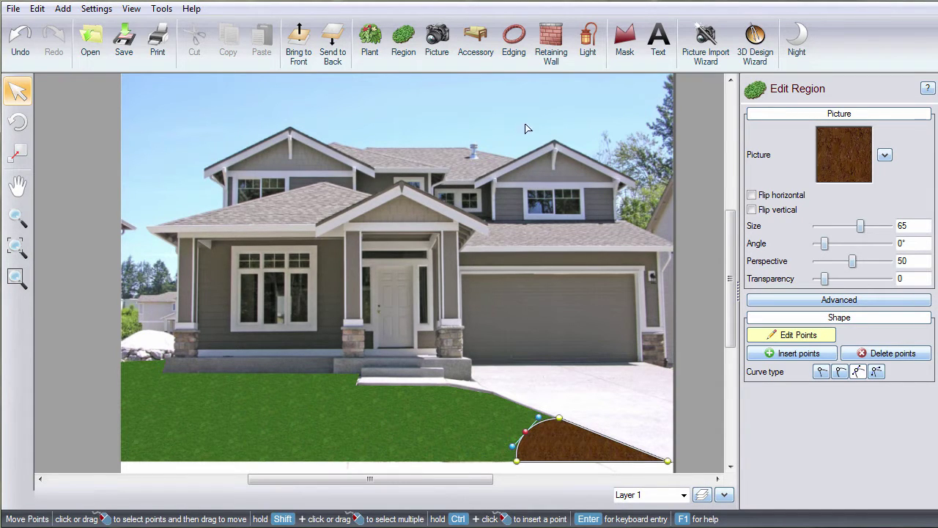
pyautogui.click(508, 60)
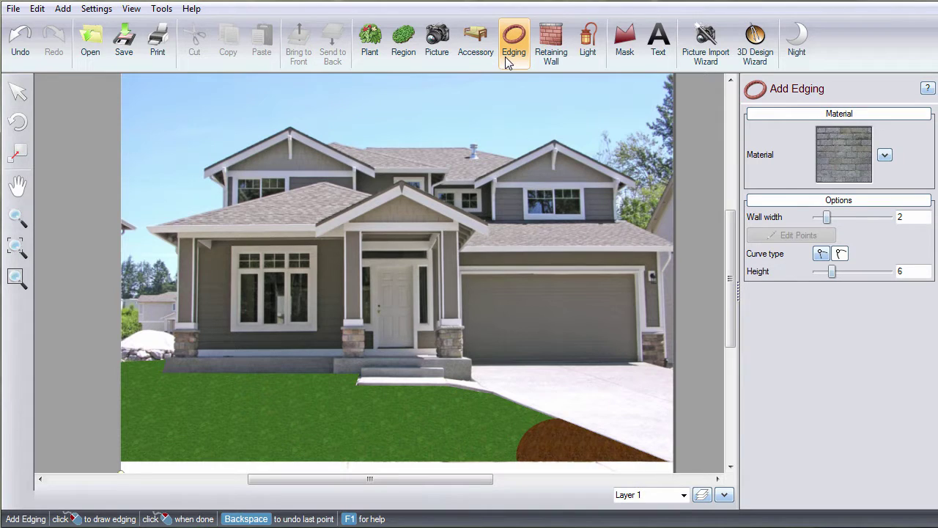
# - Draw an edging along the bed's curved lawn-side edge, bottom-left end to the top
pyautogui.click(519, 462)
pyautogui.click(528, 430)
pyautogui.click(558, 421)
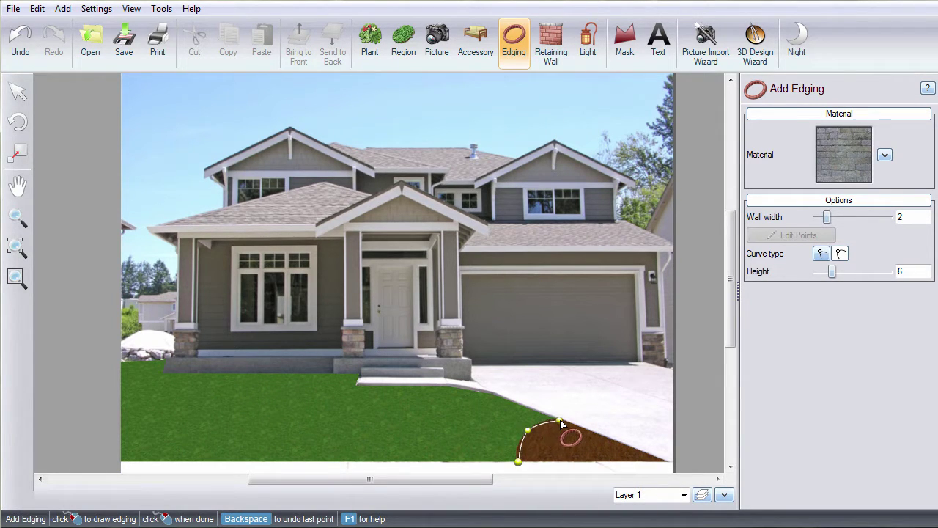
pyautogui.rightClick(562, 425)
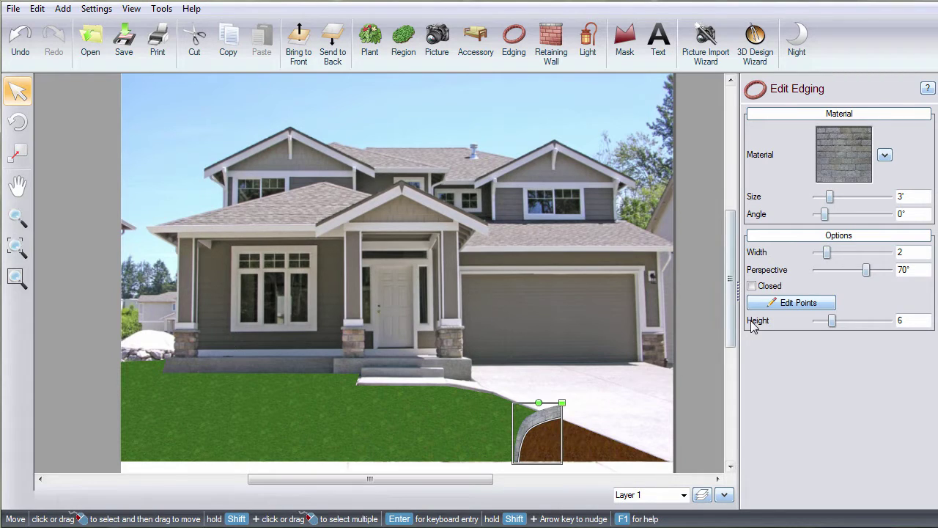
# - Smooth the edging curve, nudge its bottom point, and lower its height from 6 to 3
pyautogui.click(769, 303)
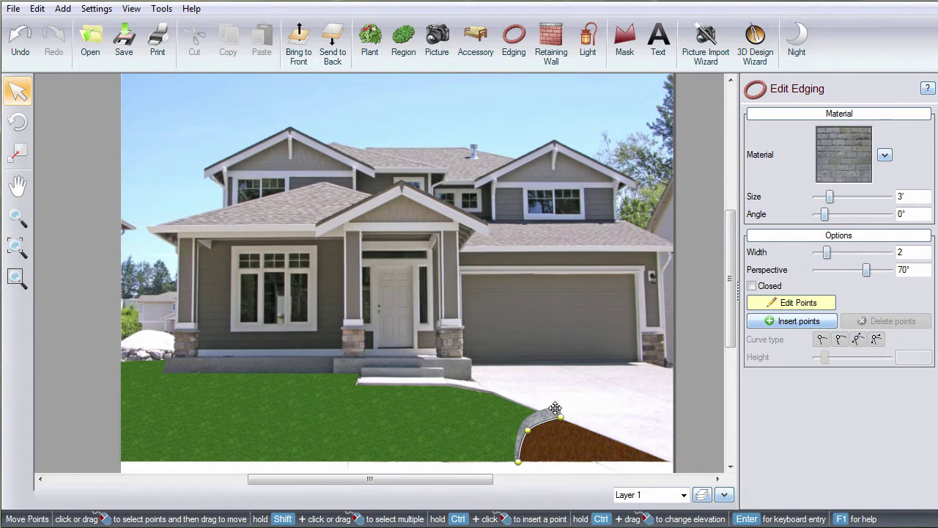
pyautogui.click(528, 429)
pyautogui.click(858, 340)
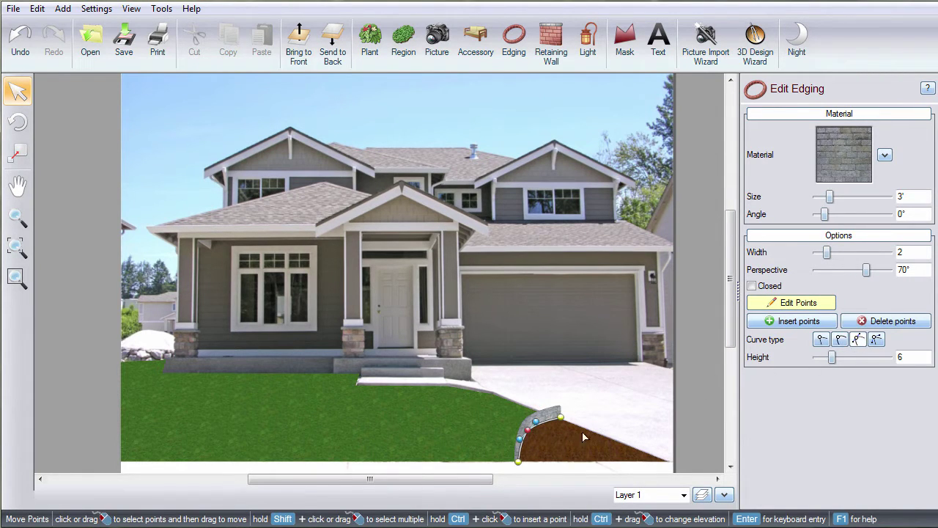
pyautogui.click(518, 462)
pyautogui.moveTo(518, 462); pyautogui.dragTo(515, 459)
pyautogui.moveTo(430, 380); pyautogui.dragTo(610, 505)
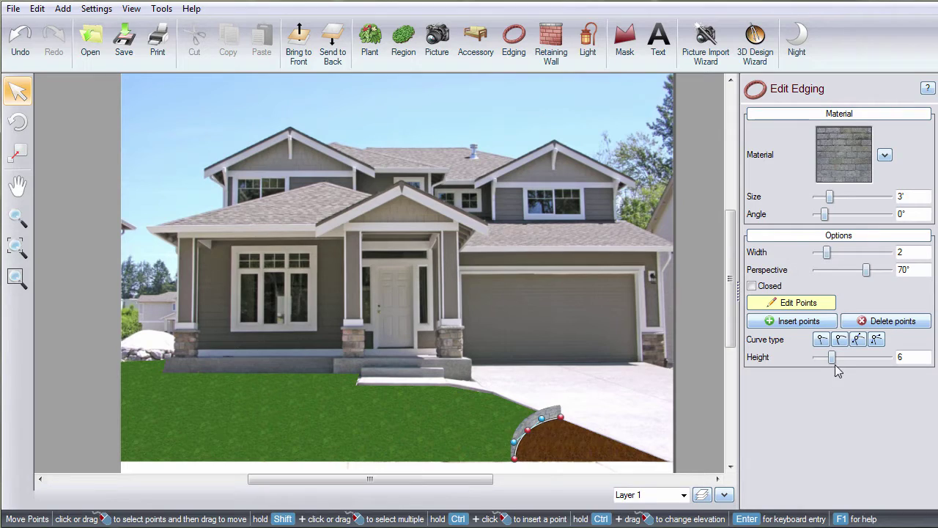
pyautogui.moveTo(834, 358); pyautogui.dragTo(829, 361)
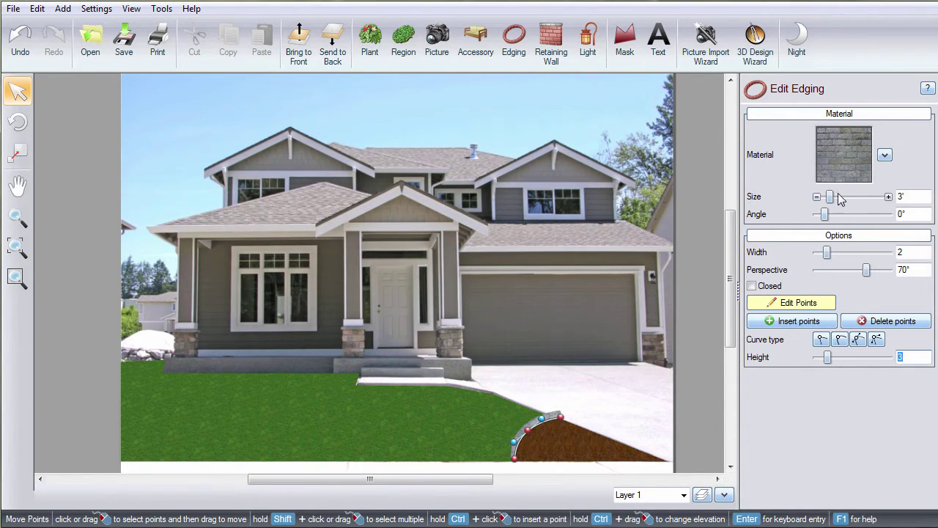
# - Set the edging material to the reddish Unilock Walls Estate Wall Desert brick
pyautogui.click(832, 150)
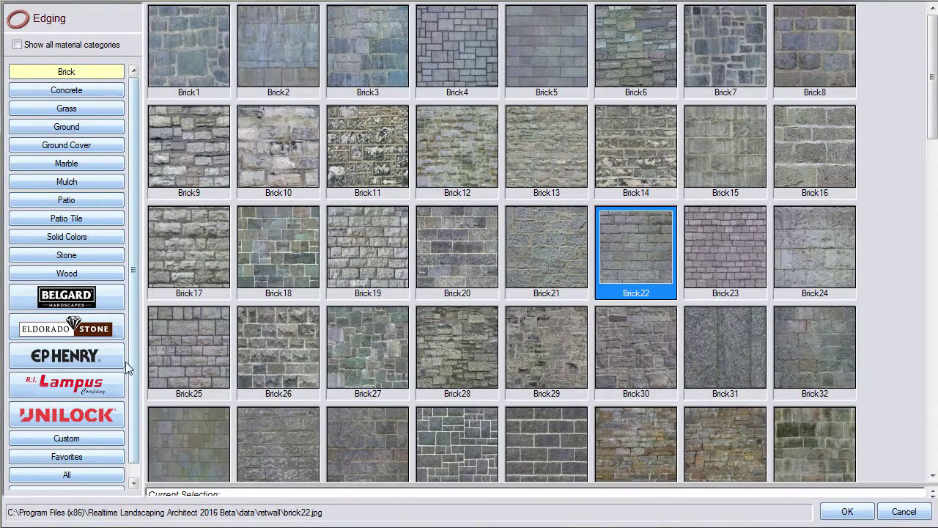
pyautogui.click(80, 413)
pyautogui.moveTo(136, 394); pyautogui.dragTo(136, 457)
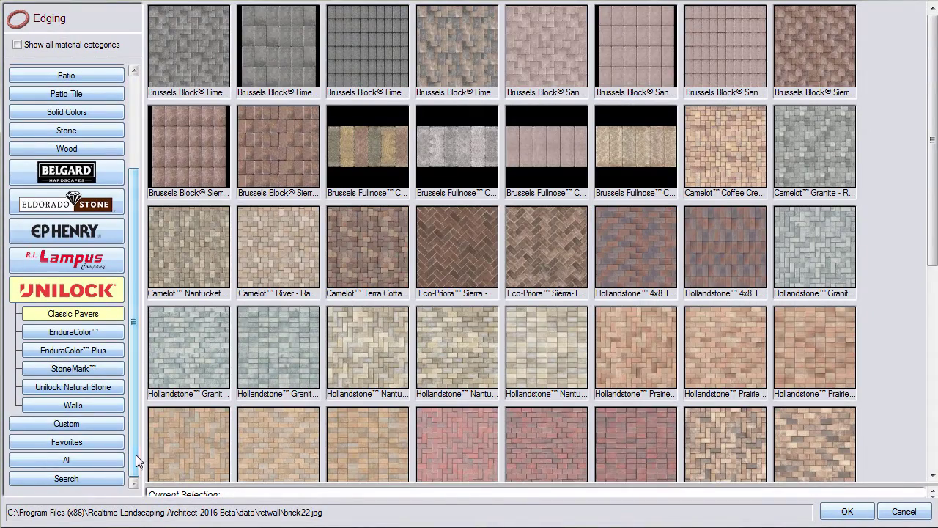
pyautogui.click(94, 407)
pyautogui.click(542, 164)
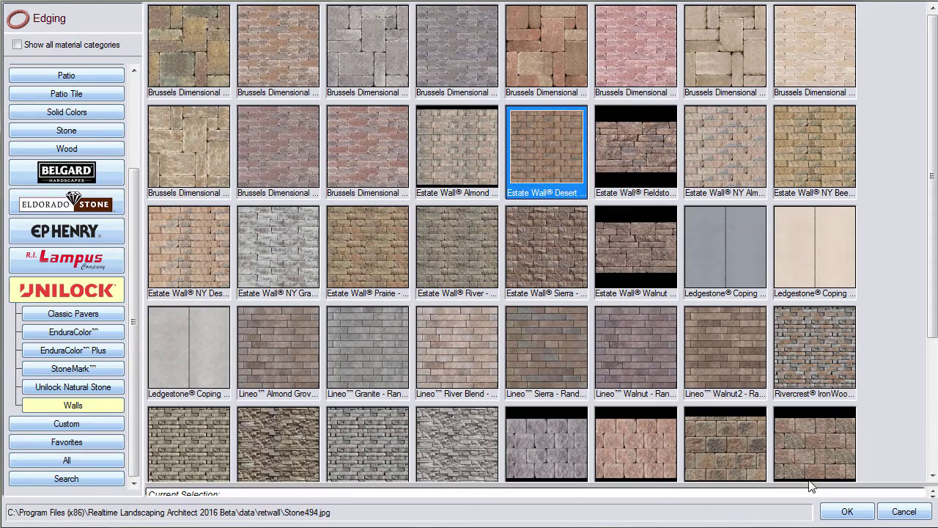
pyautogui.click(845, 511)
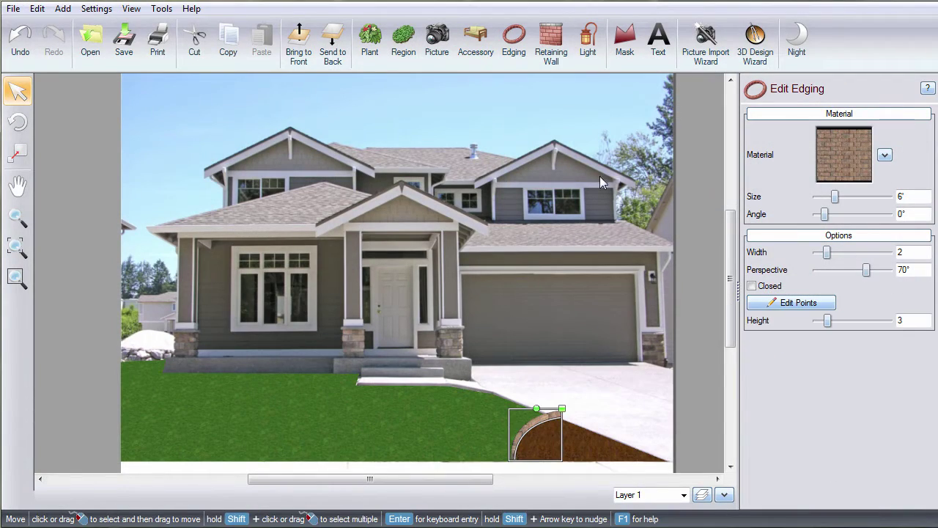
# - Search the plant library for 'lily' and plant a pink Rubrum Lily in the soil bed
pyautogui.click(374, 56)
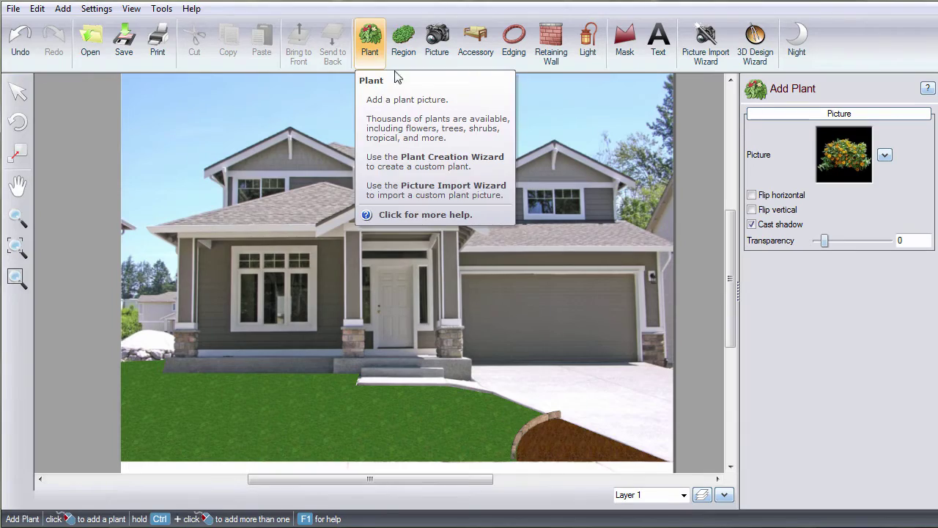
pyautogui.click(847, 156)
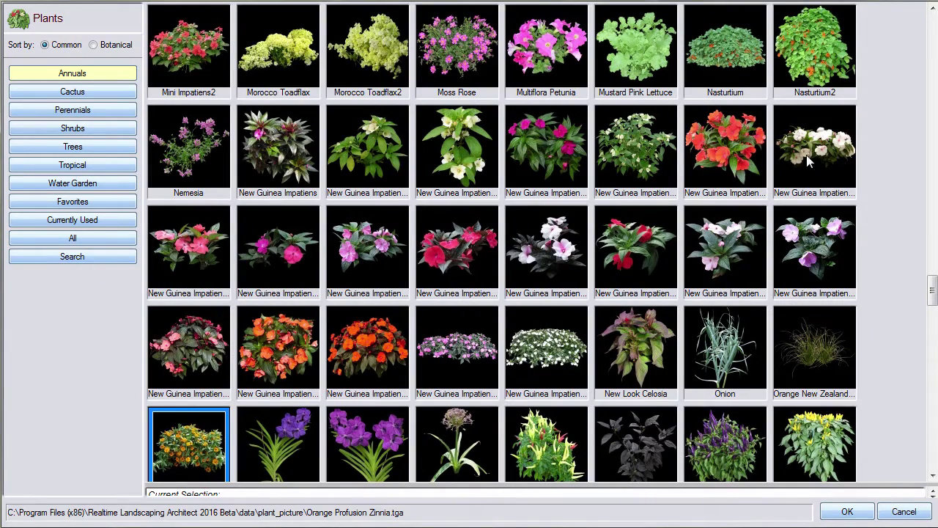
pyautogui.click(84, 257)
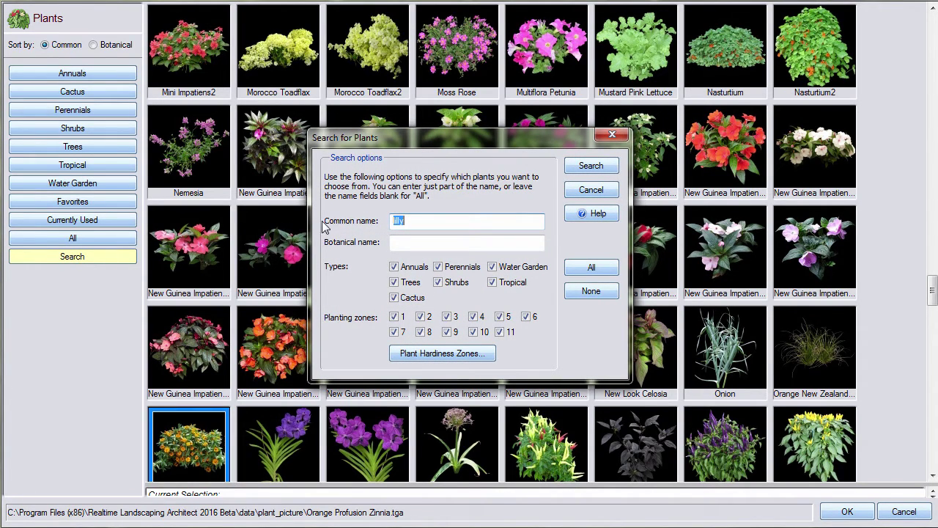
pyautogui.doubleClick(402, 222)
pyautogui.click(579, 168)
pyautogui.scroll(-15, 526, 204)
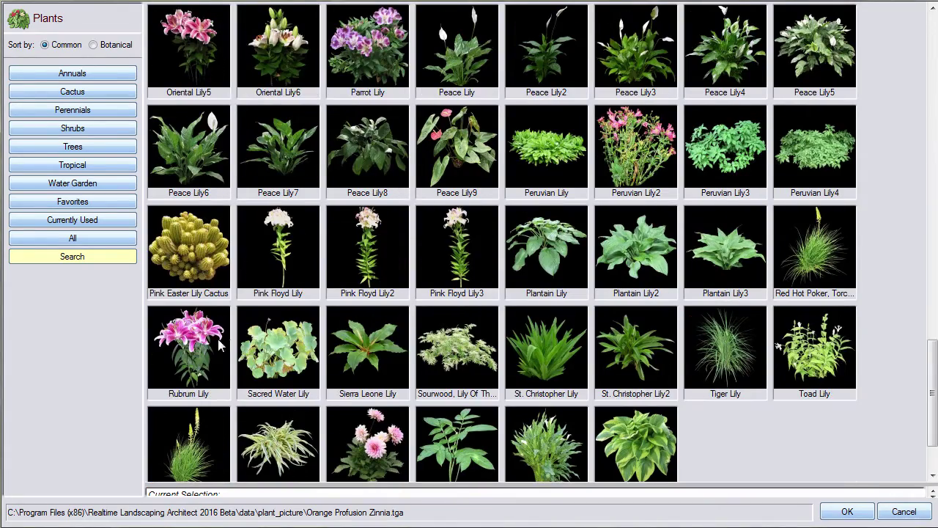
pyautogui.click(218, 346)
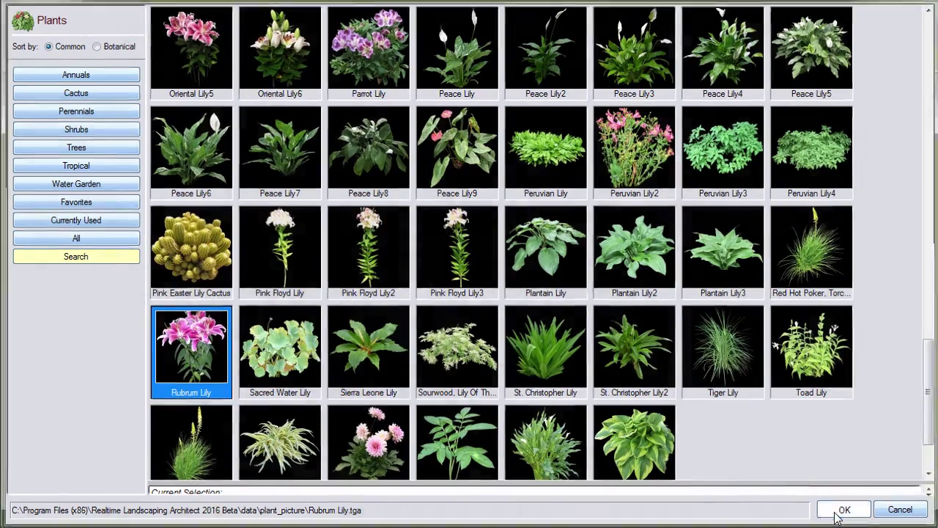
pyautogui.click(843, 511)
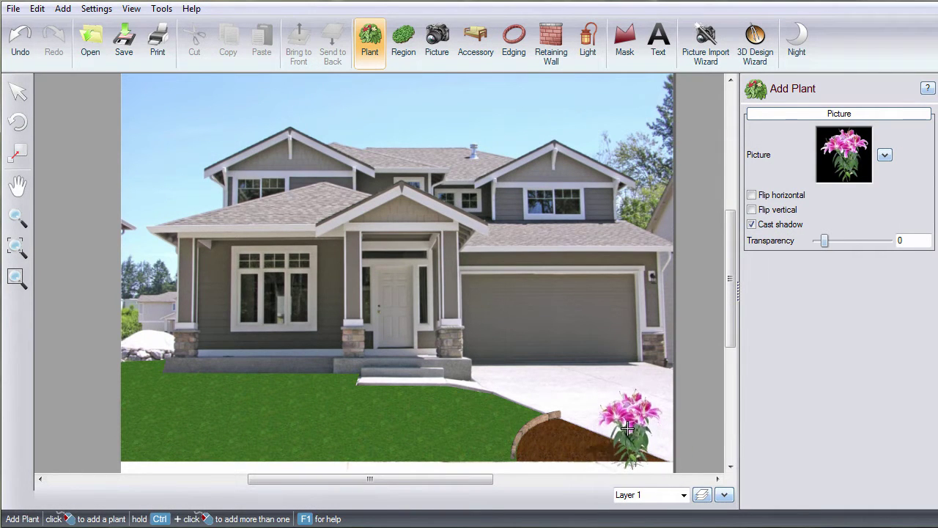
pyautogui.click(627, 429)
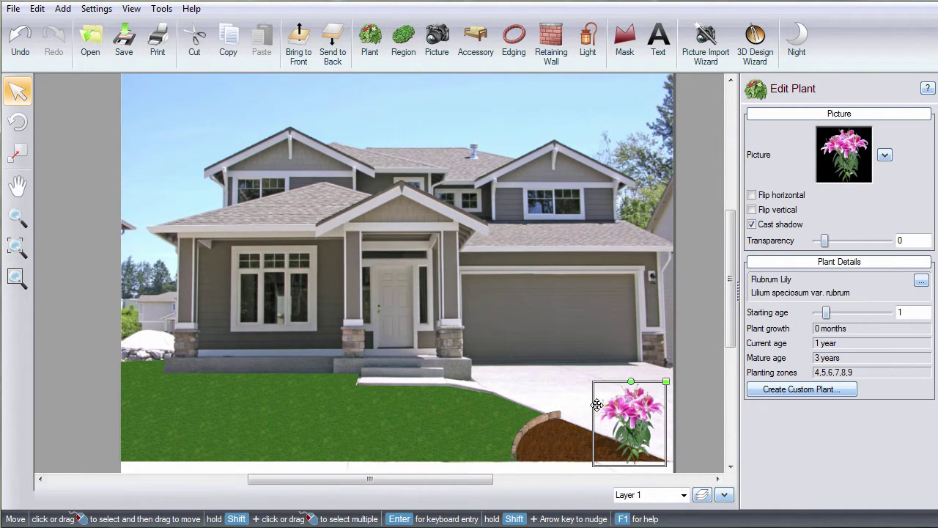
# - Scale the Rubrum Lily down to a smaller size
pyautogui.moveTo(657, 388); pyautogui.dragTo(648, 401)
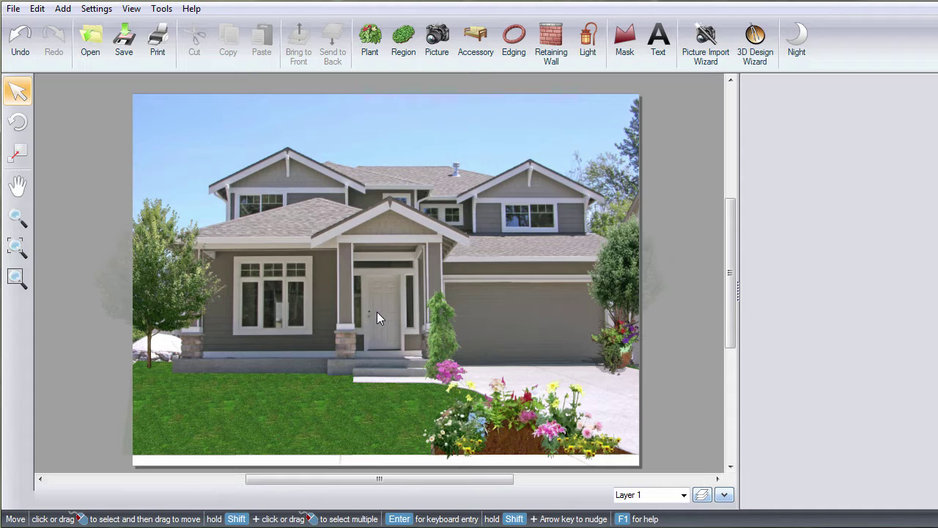
pyautogui.click(478, 59)
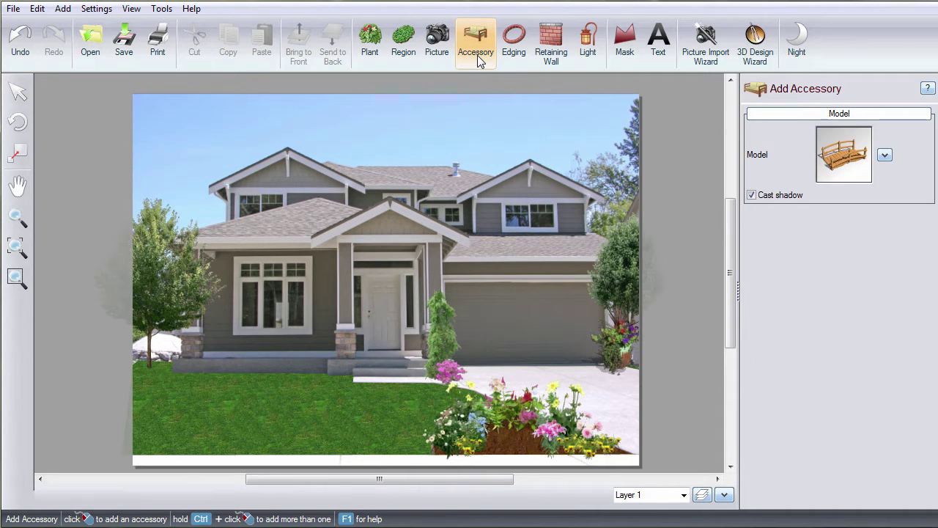
# - Choose the stone Bench26 model from the Furniture accessories
pyautogui.click(836, 154)
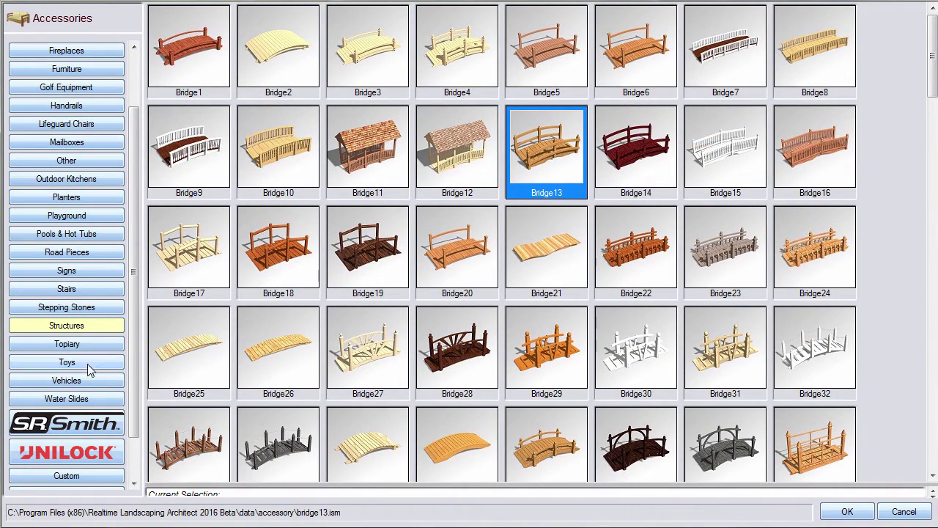
pyautogui.click(64, 73)
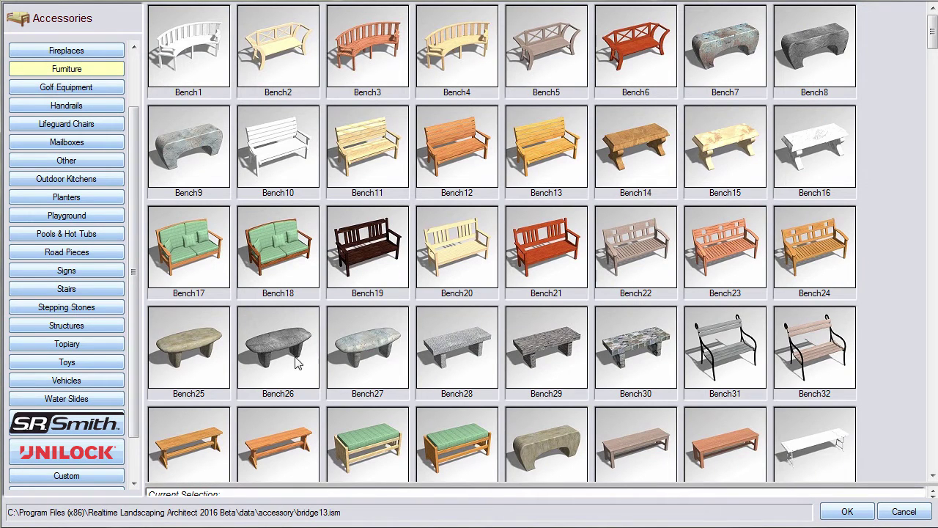
pyautogui.click(295, 364)
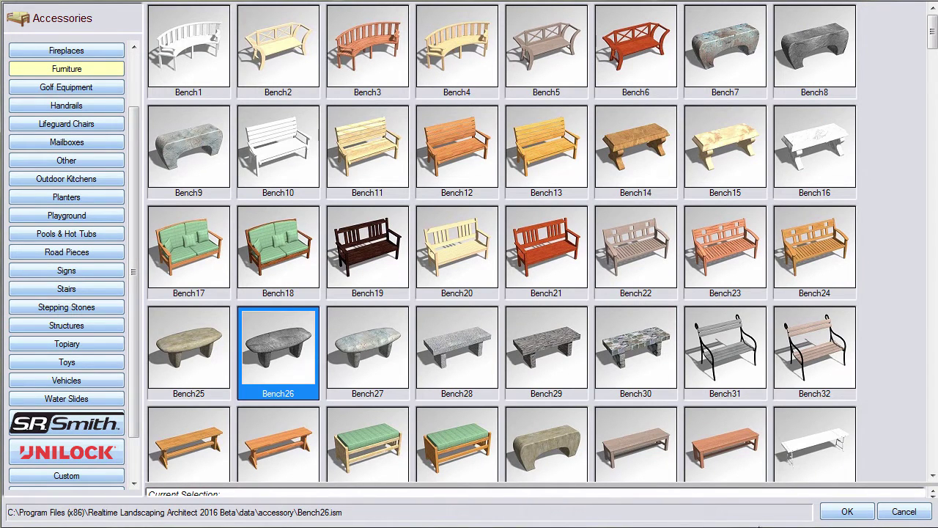
pyautogui.click(848, 511)
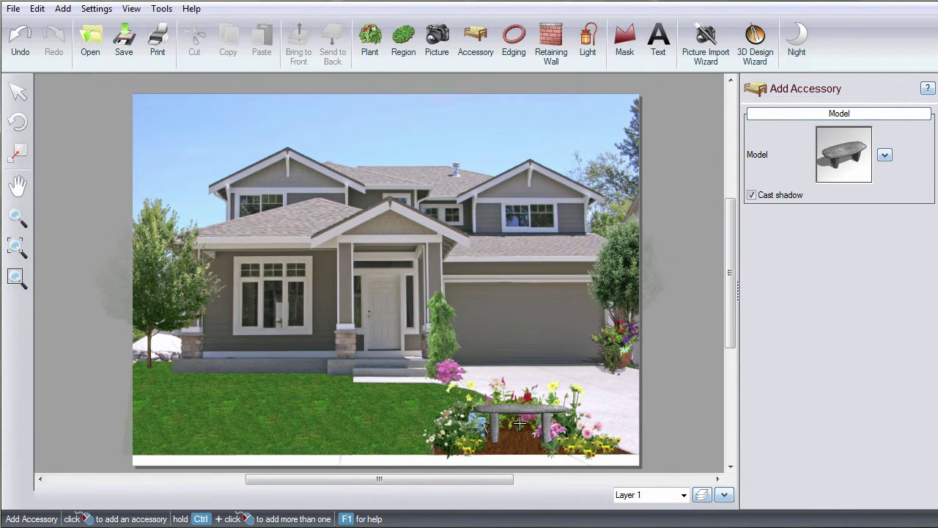
# - Place the bench in the flower bed, scale it to about 89%, and tilt it 14° about X and -14° about Y
pyautogui.click(519, 423)
pyautogui.moveTo(577, 392); pyautogui.dragTo(535, 403)
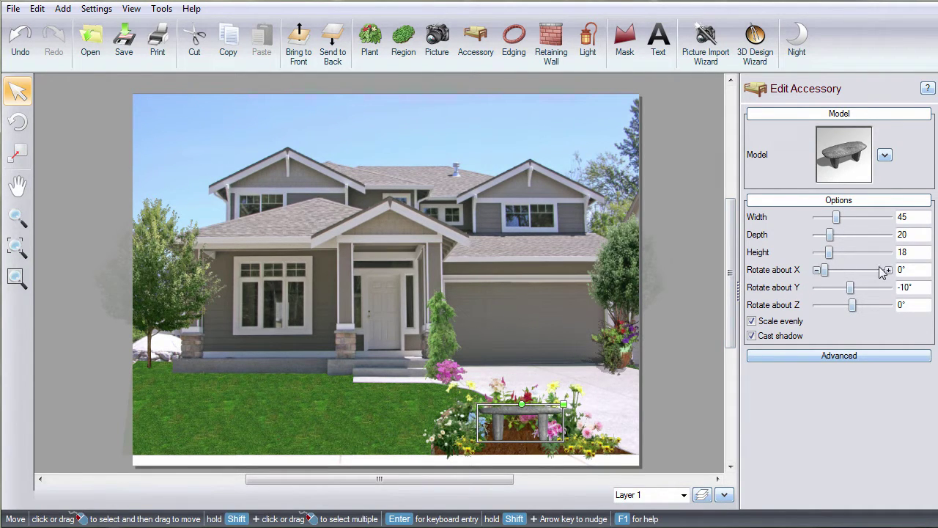
pyautogui.moveTo(824, 269); pyautogui.dragTo(850, 287)
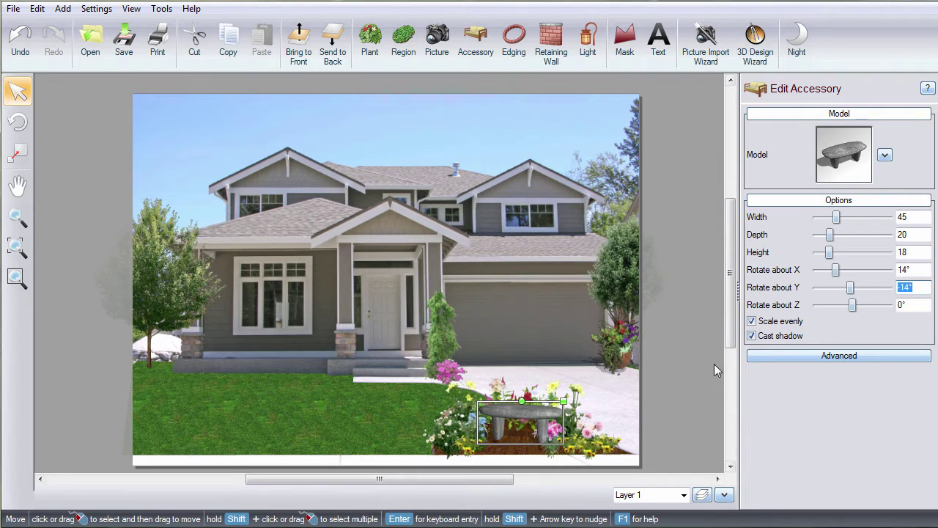
pyautogui.click(555, 430)
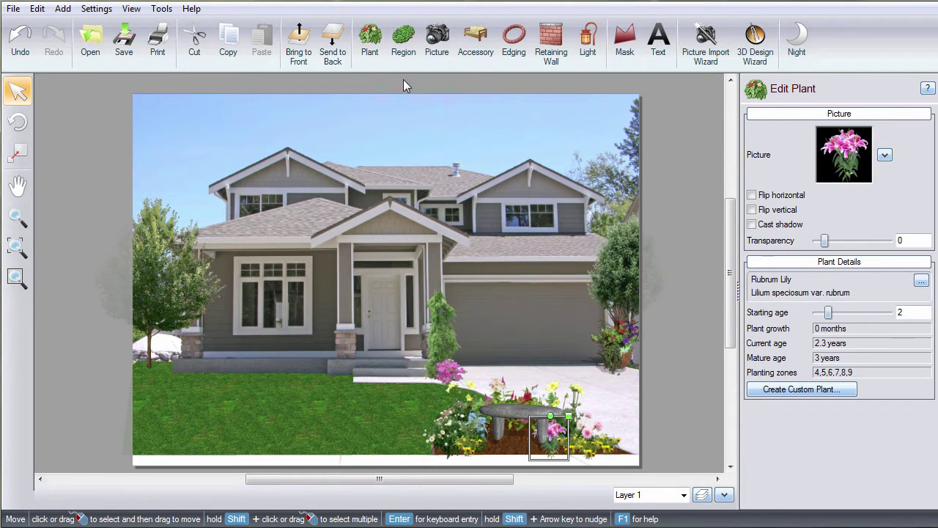
# - Bring the pink Rubrum Lily in front of the stone bench after comparing both stacking orders
pyautogui.click(307, 56)
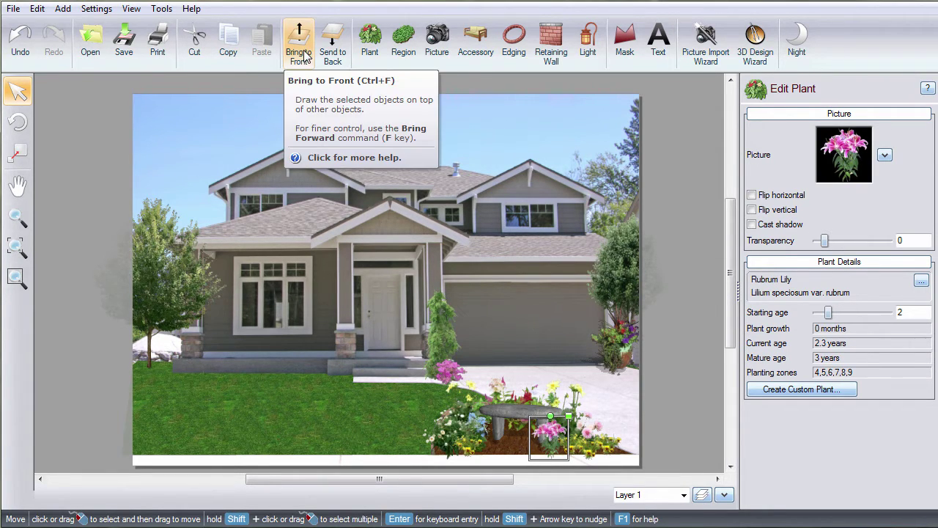
pyautogui.click(515, 409)
pyautogui.hotkey('ctrl', 'f')
pyautogui.hotkey('ctrl', 'b')
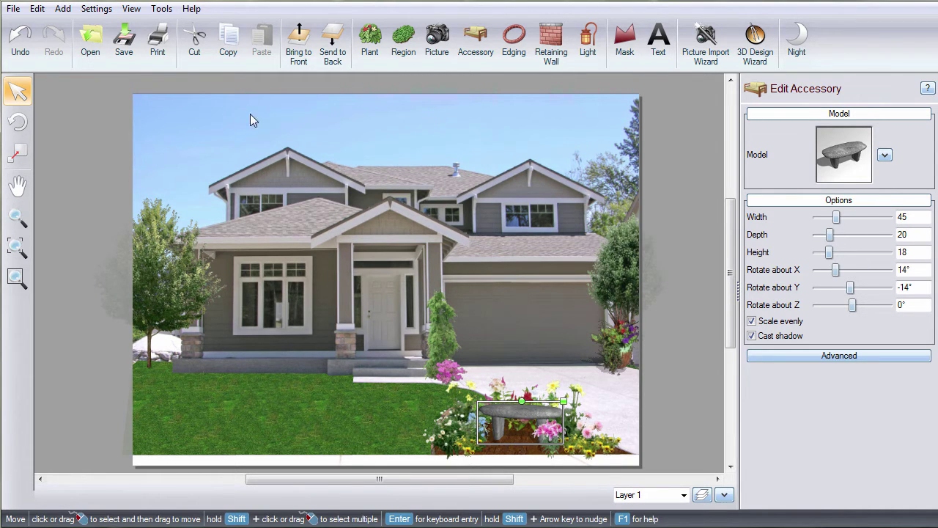
pyautogui.click(14, 9)
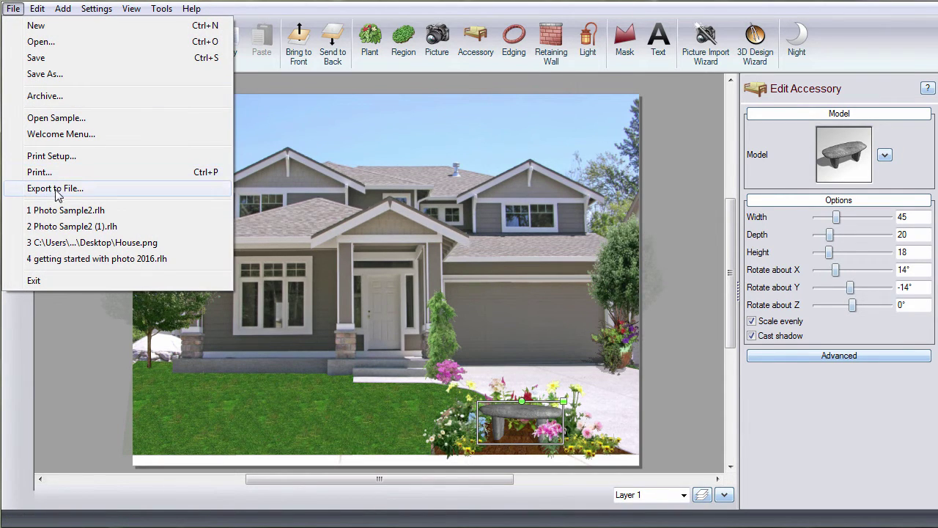
pyautogui.click(88, 310)
pyautogui.moveTo(221, 195); pyautogui.dragTo(91, 368)
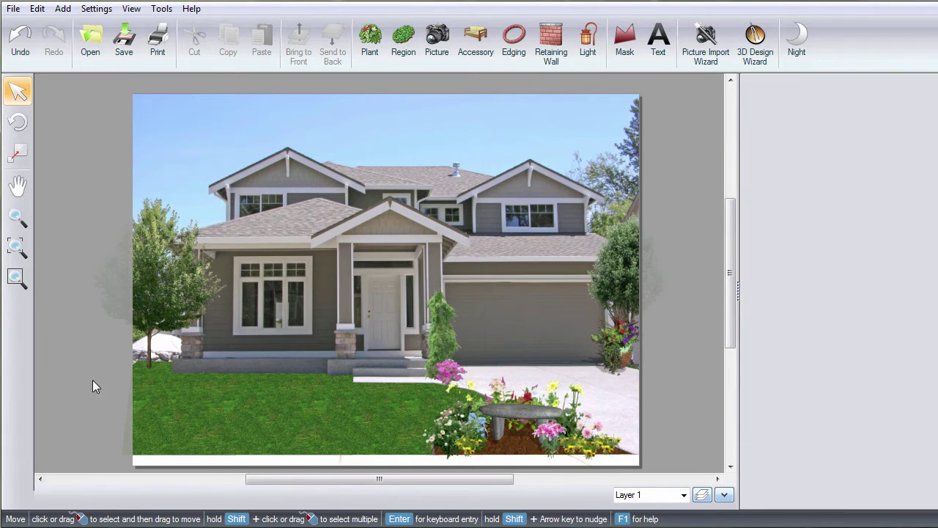